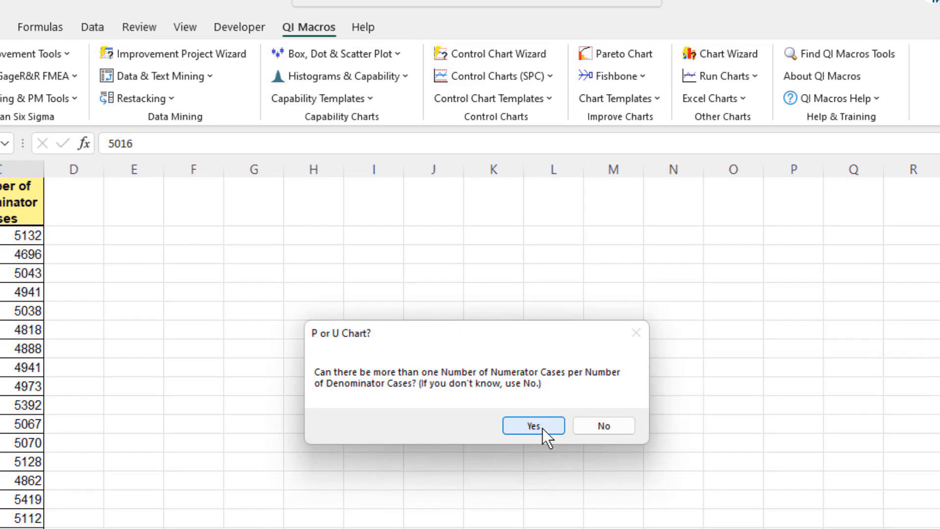
Answer Yes to there being more than one numerator case per denominator case so that a U chart is drawn
left_click(543, 428)
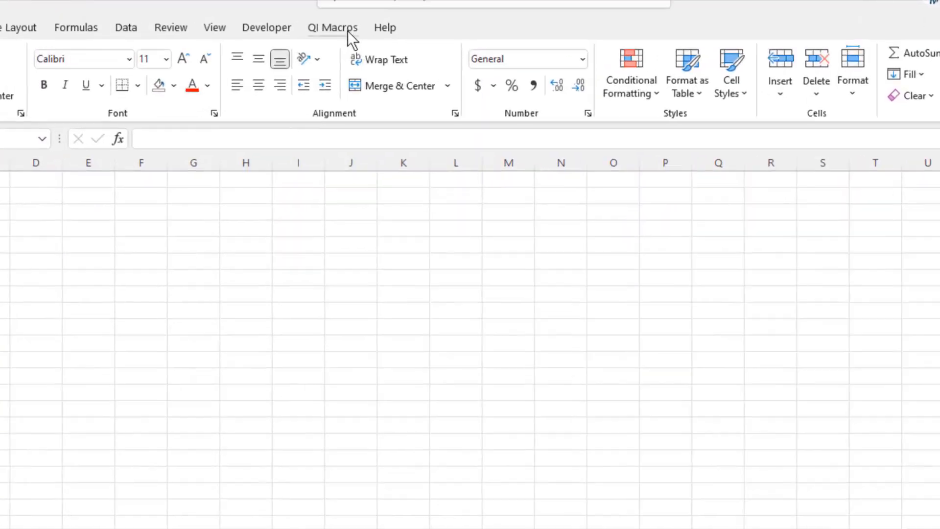
Open the u Chart template from the QI Macros attribute control chart templates and go to its U Chart sheet
left_click(332, 35)
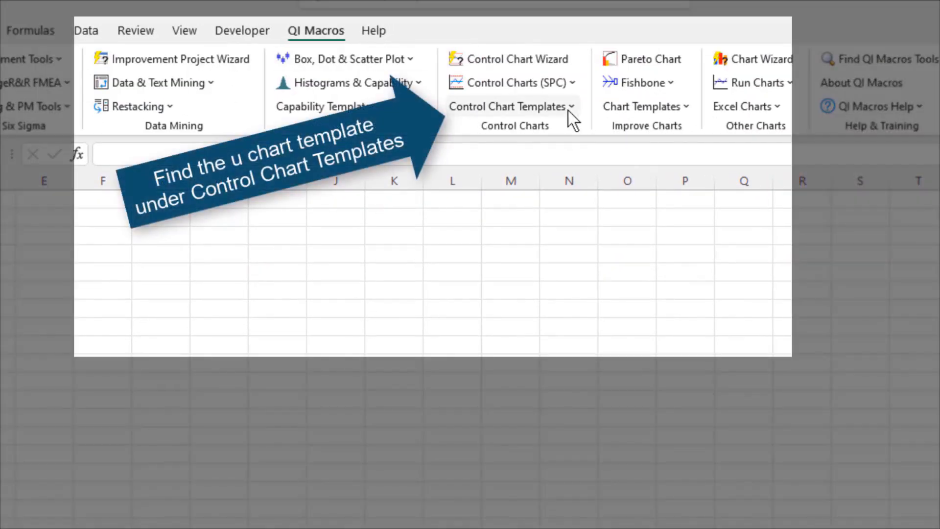
left_click(570, 108)
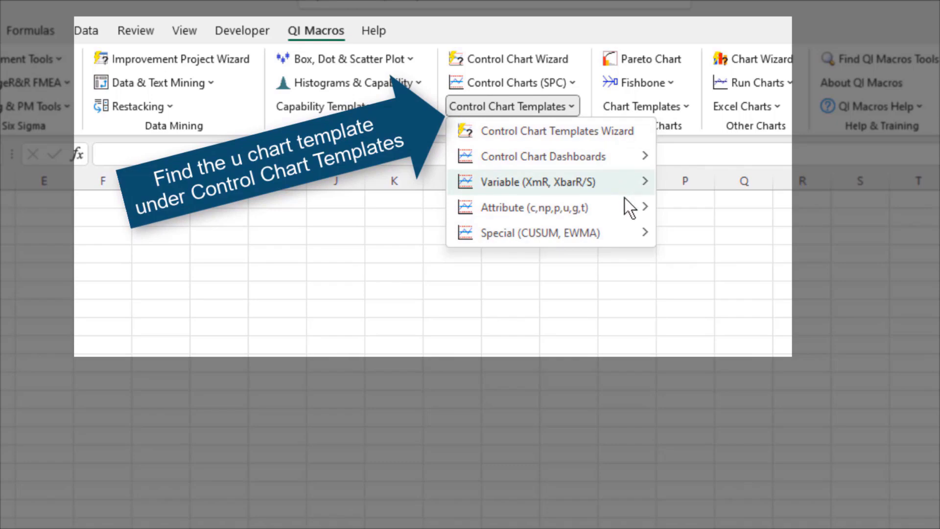
mouse_move(645, 207)
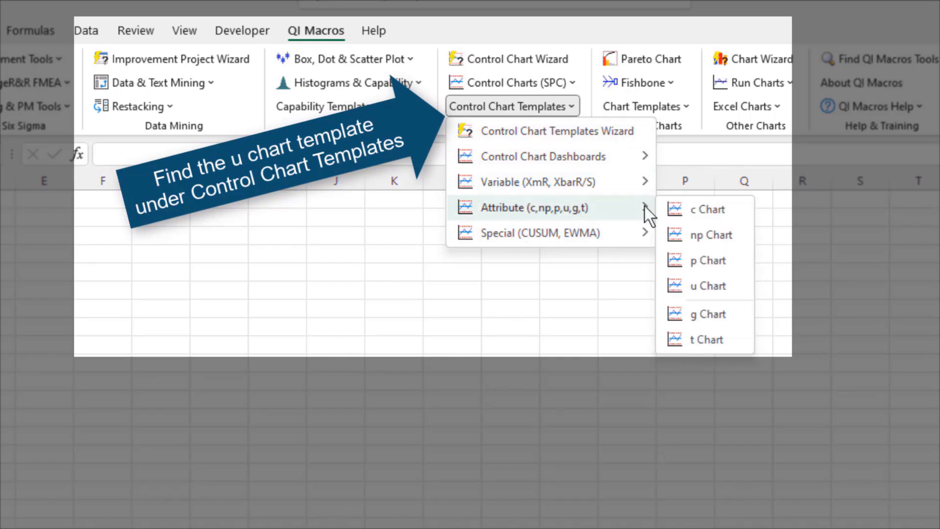
left_click(737, 287)
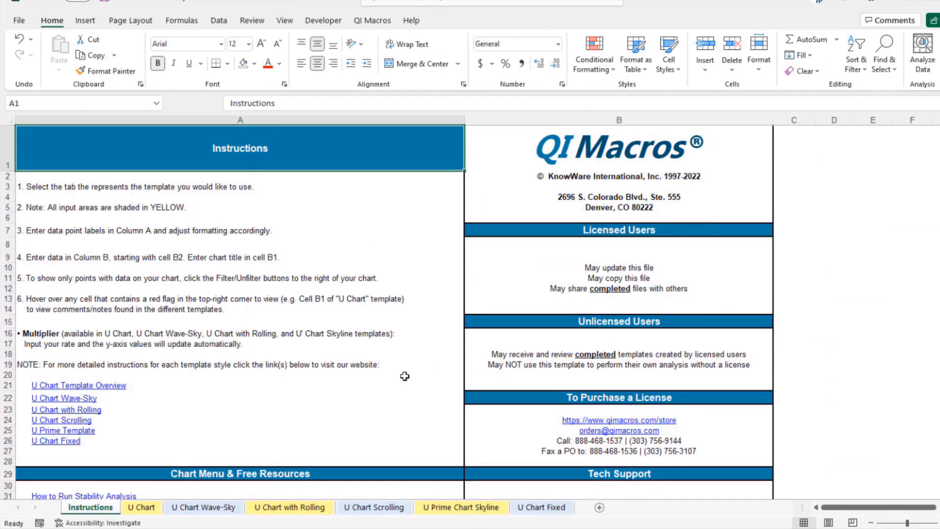
scroll(405, 376, "down", 3)
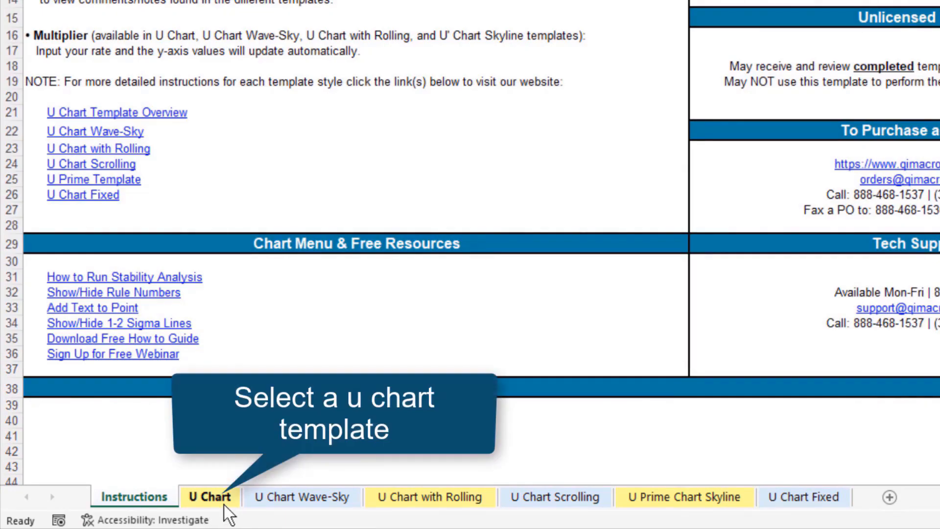
left_click(223, 504)
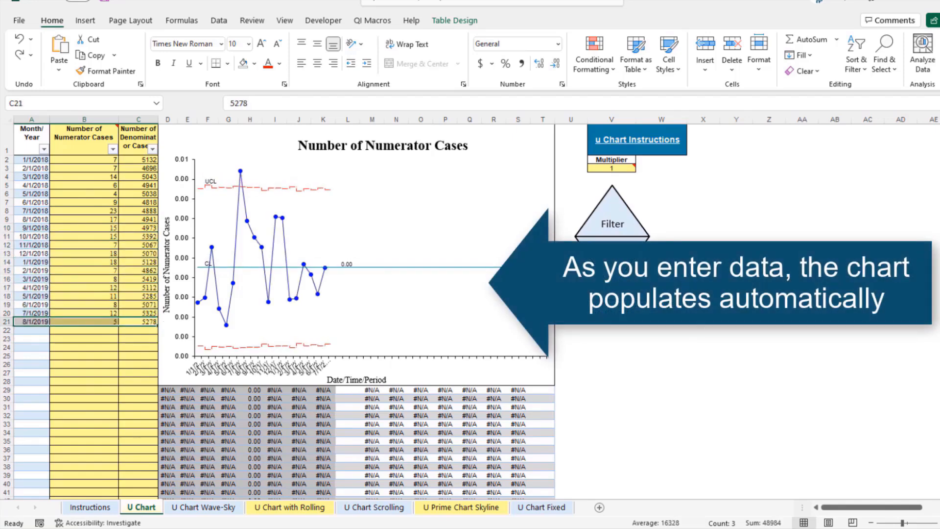
Filter the U chart to show only points with data and run a stability analysis on it
key("ctrl+Home")
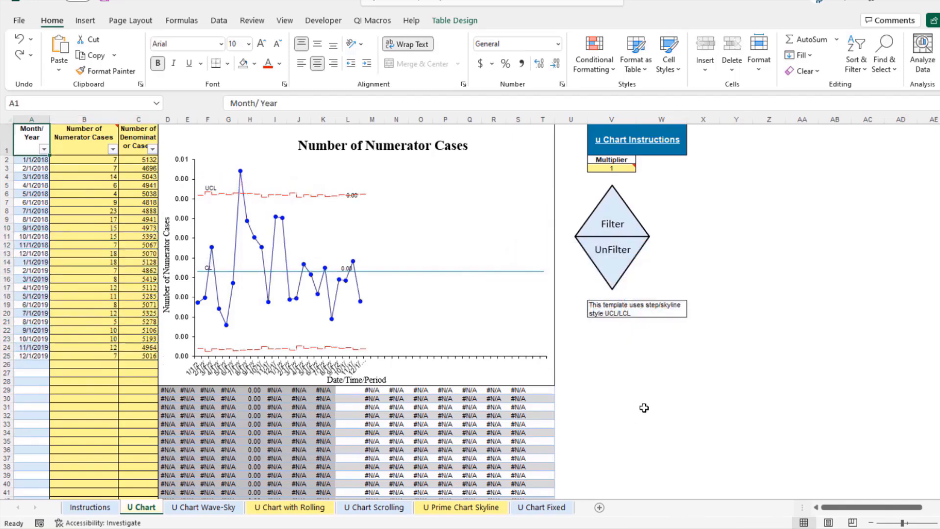
left_click(624, 224)
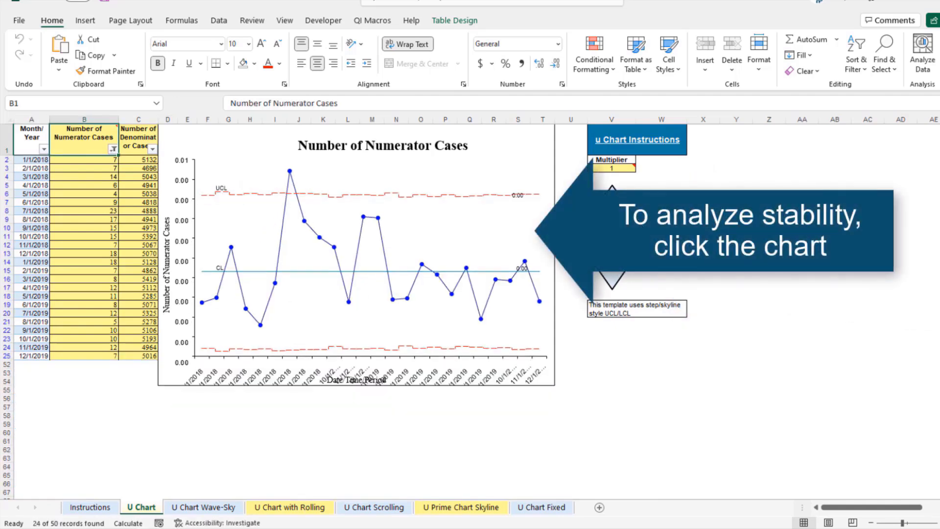
left_click(538, 153)
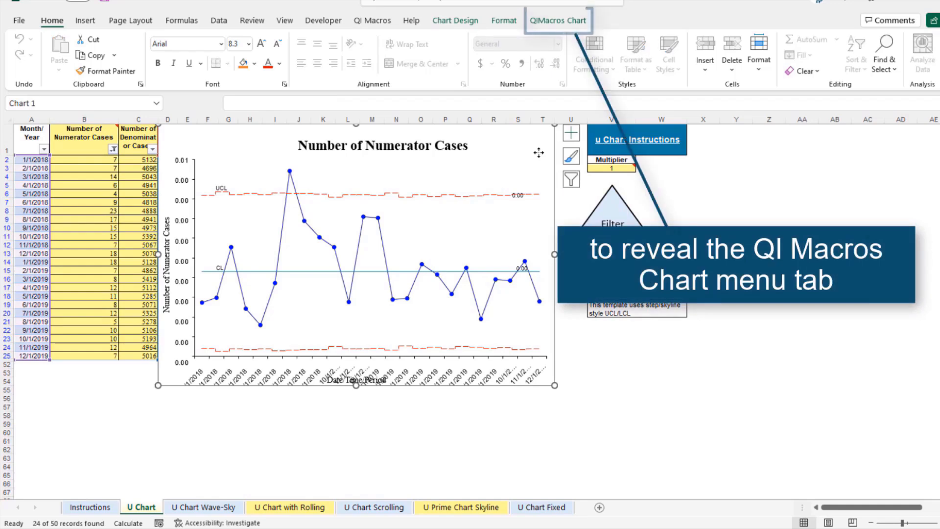
left_click(549, 22)
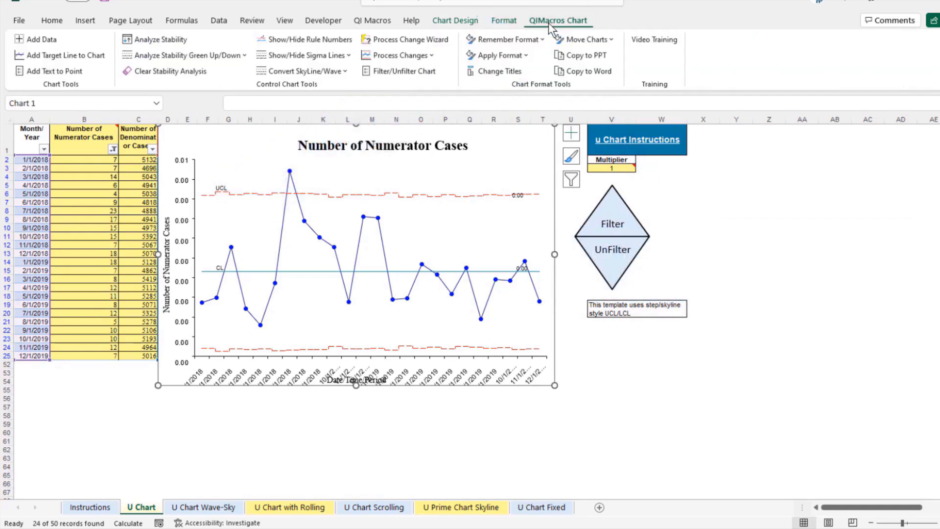
left_click(174, 41)
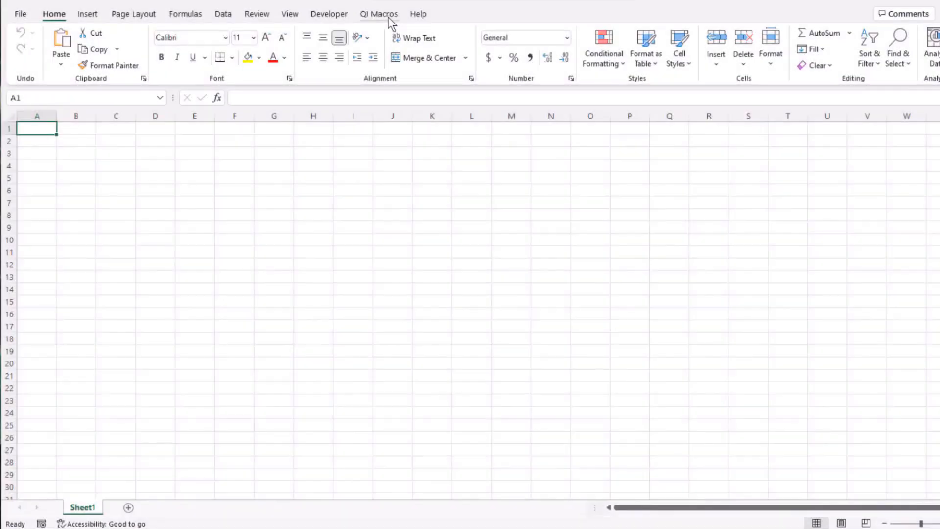
Open the c,np,p,u Dashboard template from the control chart dashboards and go to its Data Sheet
left_click(389, 16)
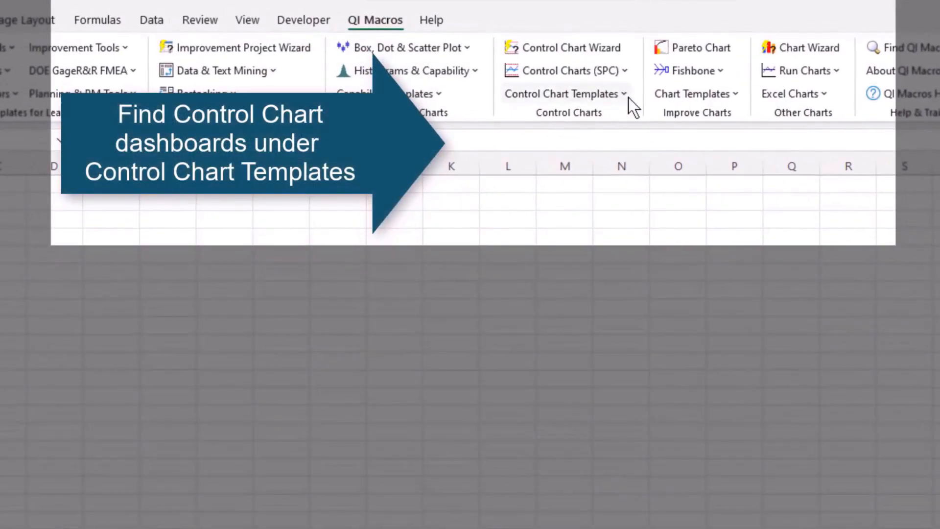
left_click(587, 81)
mouse_move(675, 138)
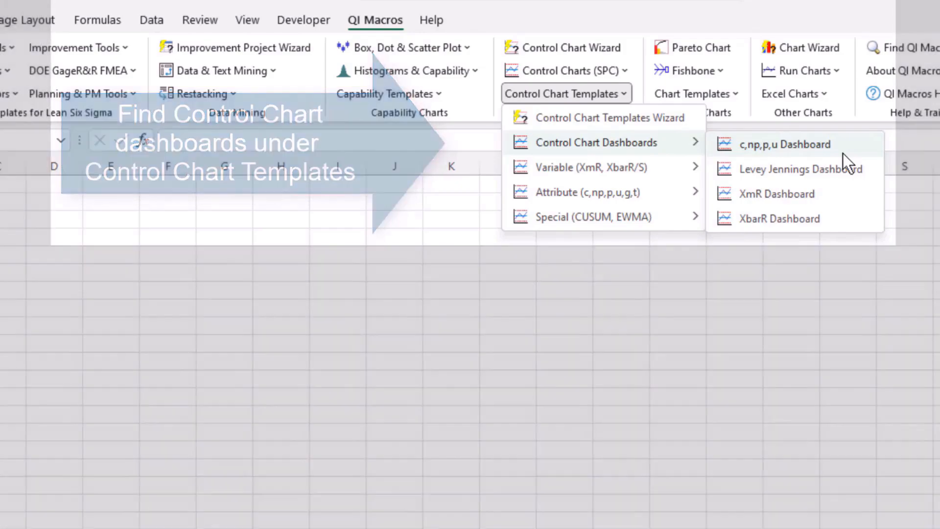
left_click(843, 151)
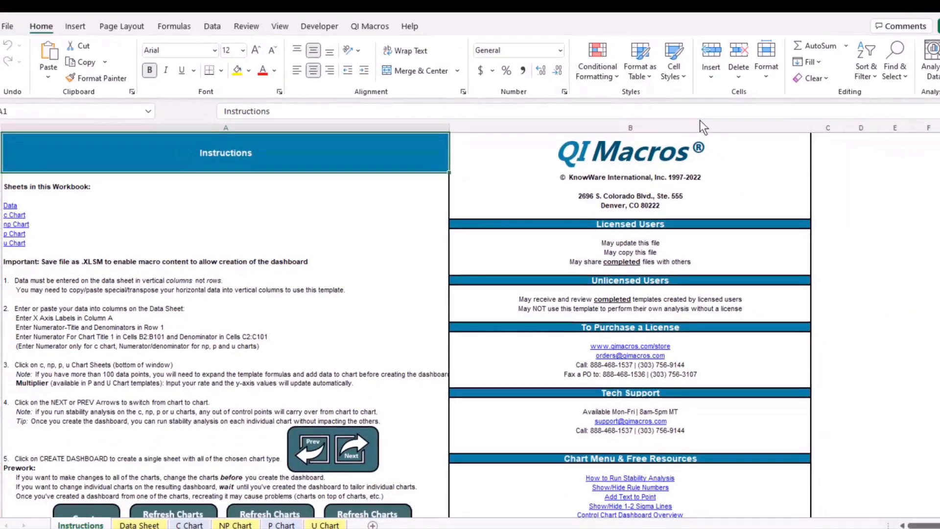
scroll(933, 438, "down", 5)
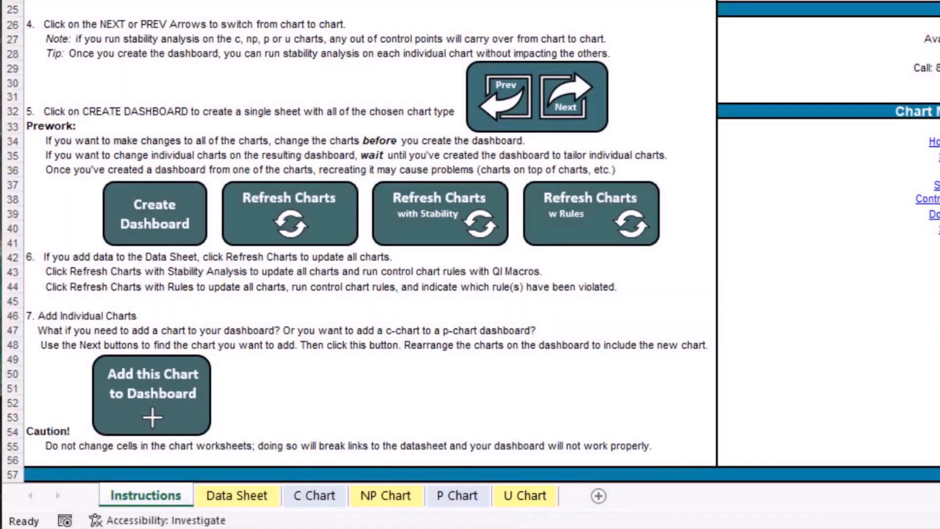
left_click(240, 501)
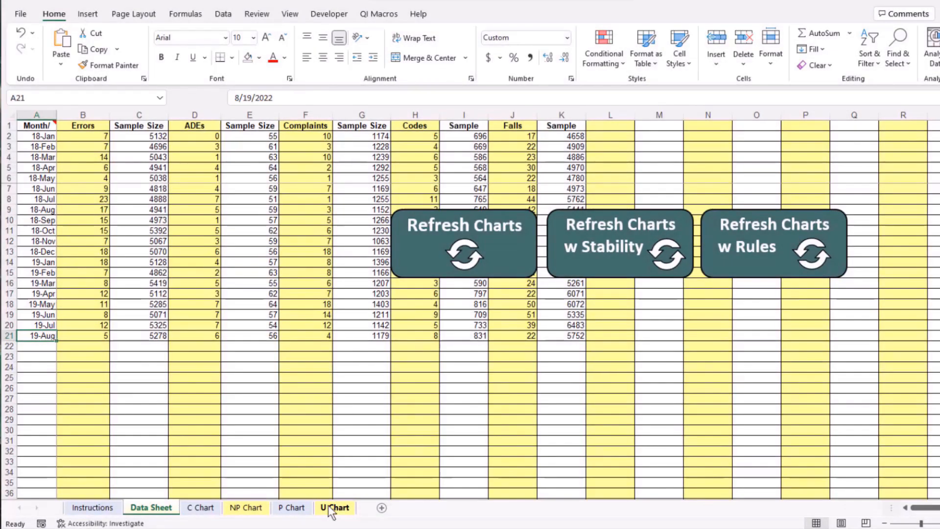
Page forward from the Errors chart through each data set's chart on the U Chart sheet
left_click(329, 508)
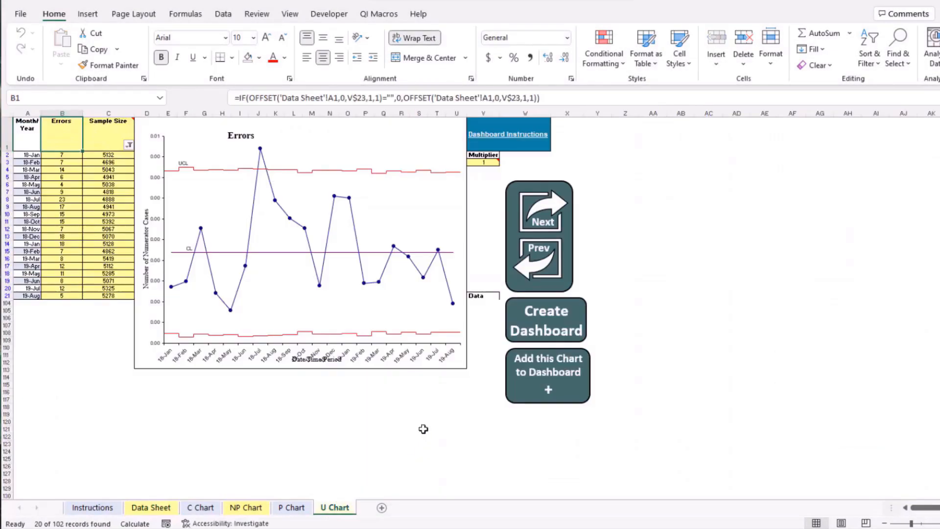
left_click(561, 227)
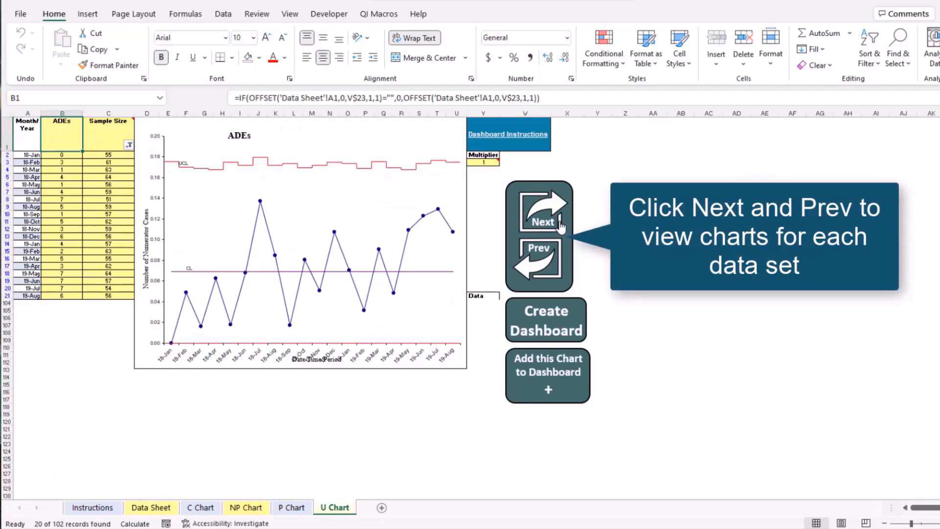
left_click(562, 227)
left_click(561, 227)
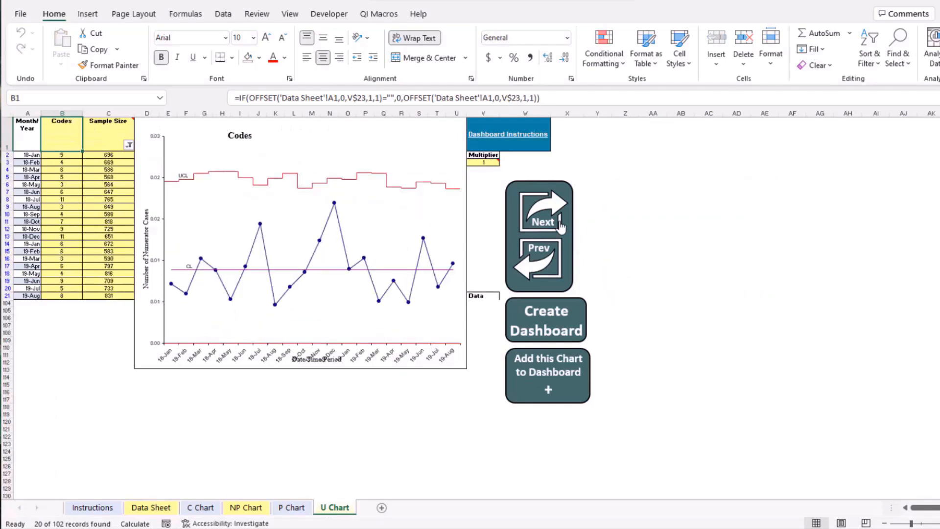
left_click(561, 227)
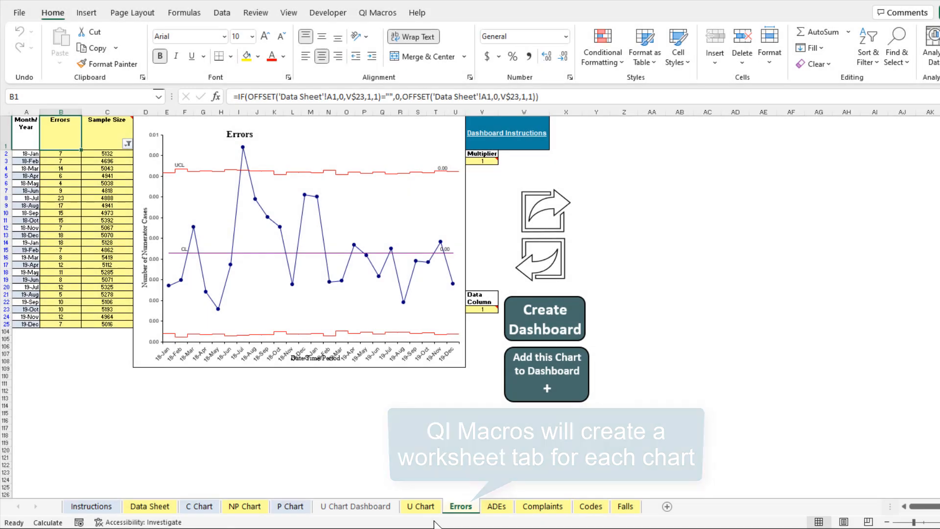
Review the individual chart worksheets from Errors through ADEs and Complaints to Codes
key("ctrl+Page_Down")
key("ctrl+Page_Down")
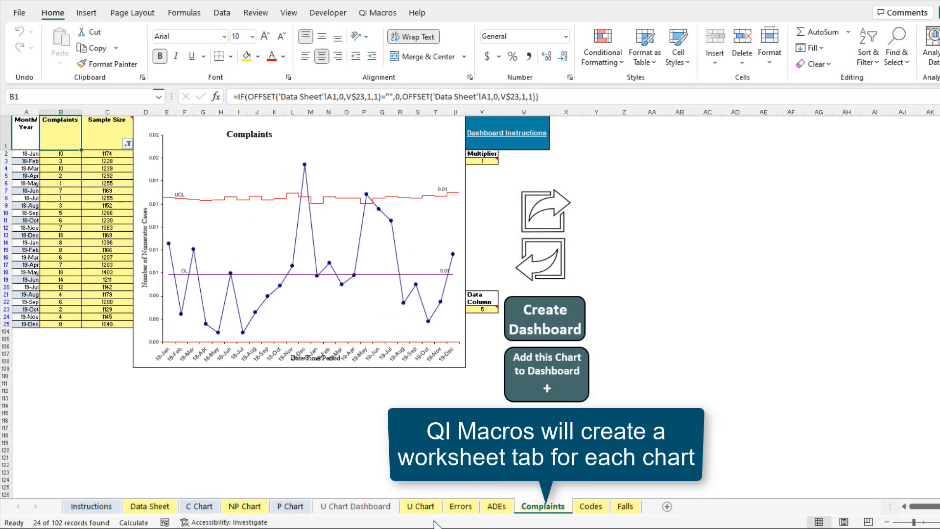
key("ctrl+Page_Down")
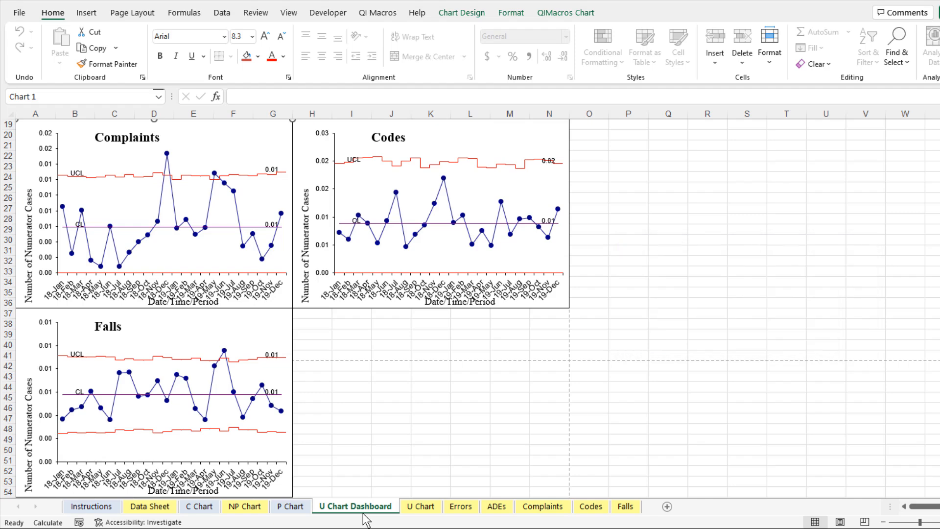
Add the months 20-Jan to 20-May from A26 down on the Data Sheet and paste the new Falls data at J26
left_click(152, 509)
left_click(44, 388)
type("20-Jan 20-Feb 20-Mar 20-Apr 20-May")
left_click(516, 389)
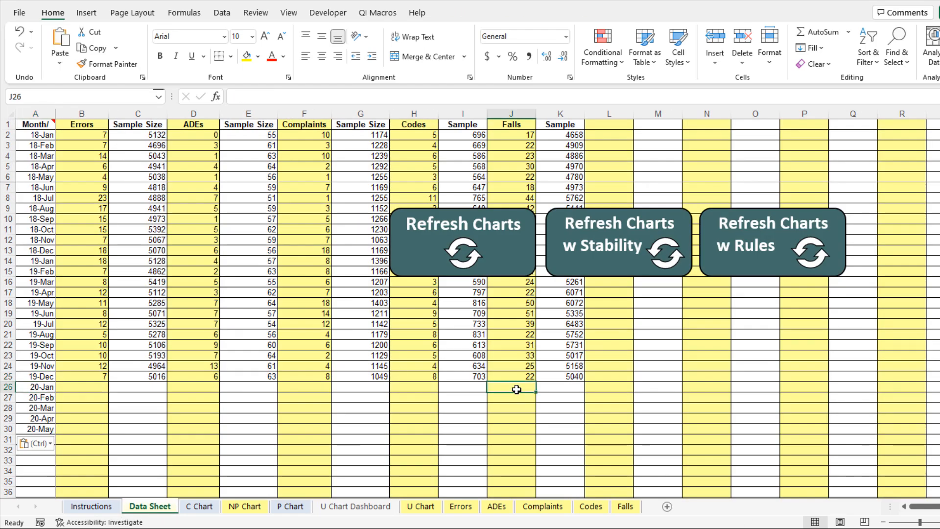
key("ctrl+v")
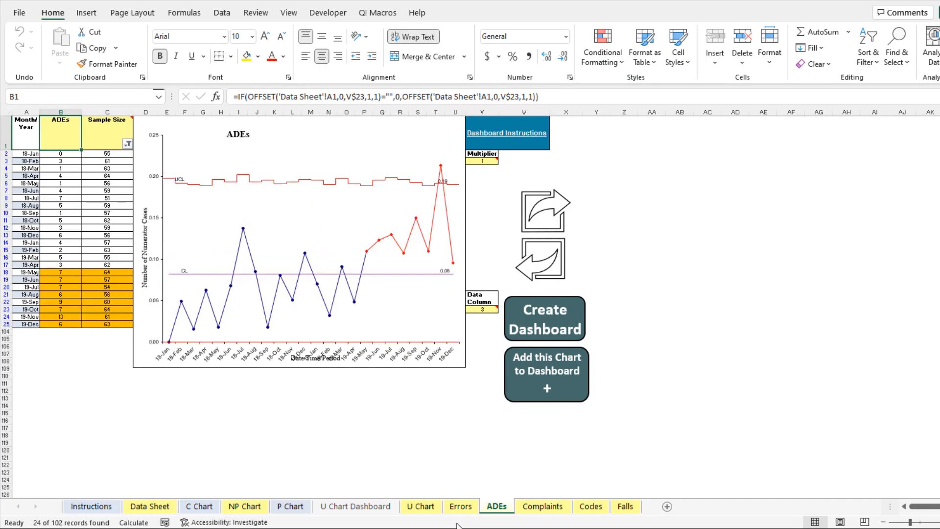
Check the refreshed charts from the ADEs worksheet through Falls and return to the U Chart Dashboard
key("ctrl+Page_Down")
key("ctrl+Page_Down")
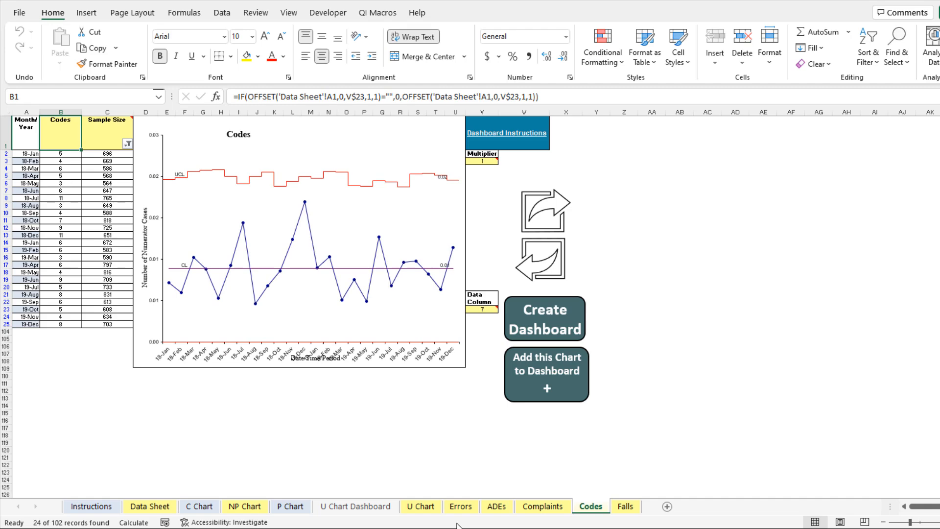
key("ctrl+Page_Down")
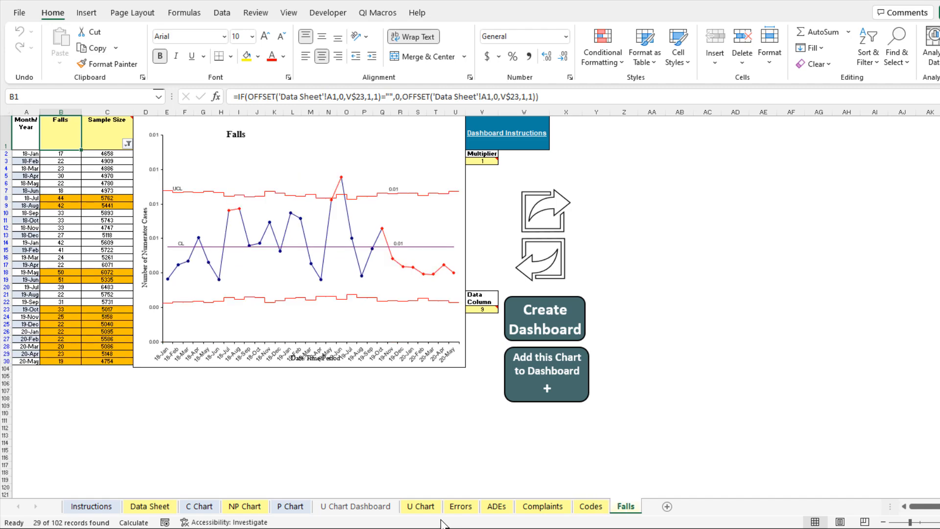
left_click(367, 508)
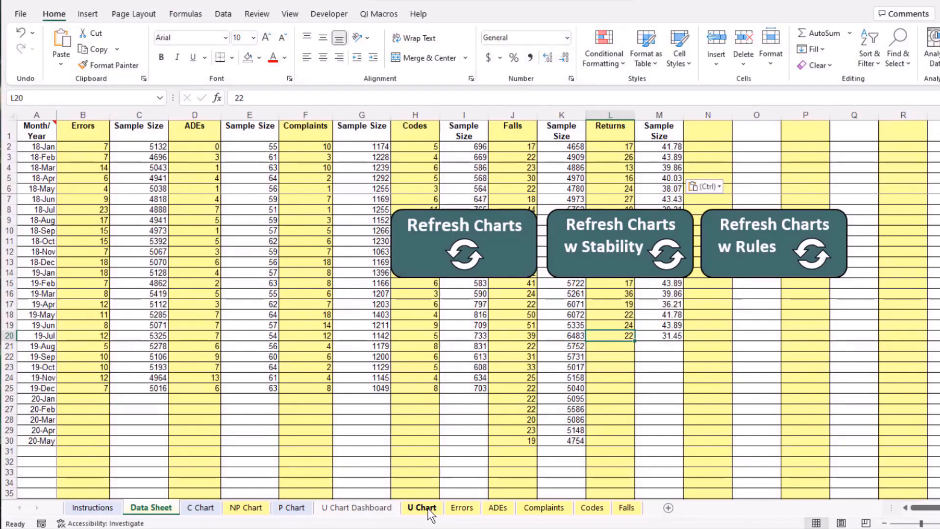
Bring up the Returns chart on the U Chart sheet and add it to the dashboard
left_click(427, 510)
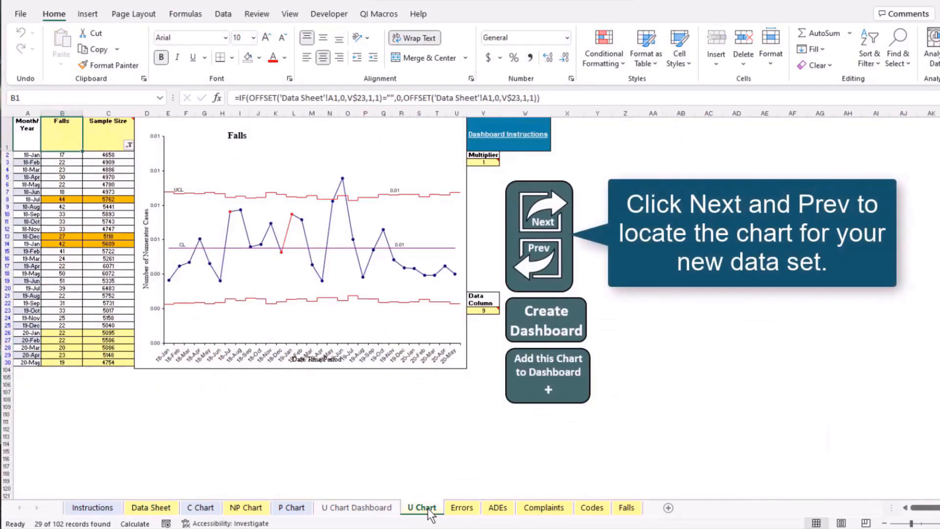
left_click(543, 223)
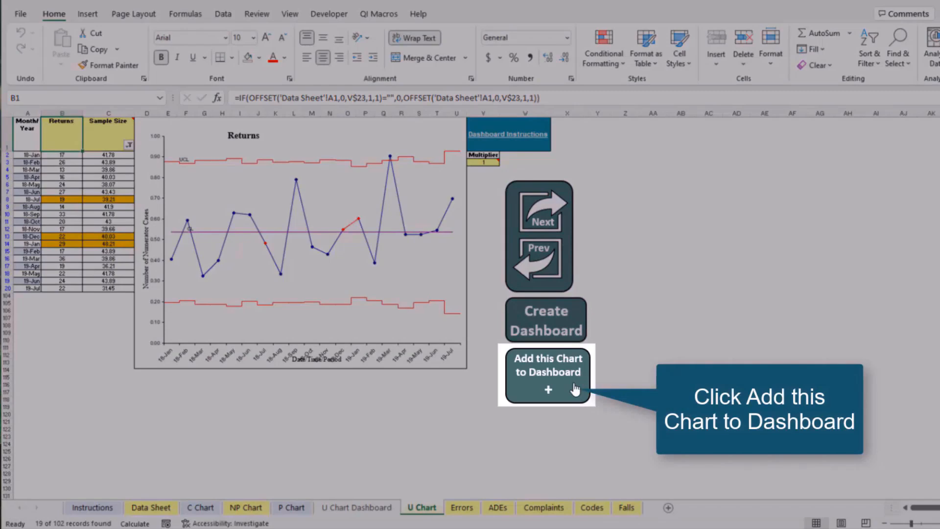
left_click(575, 389)
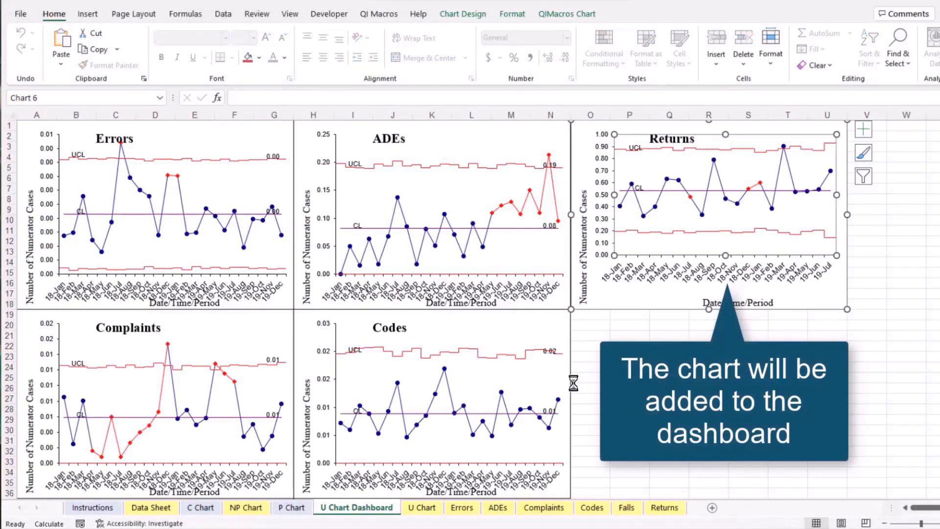